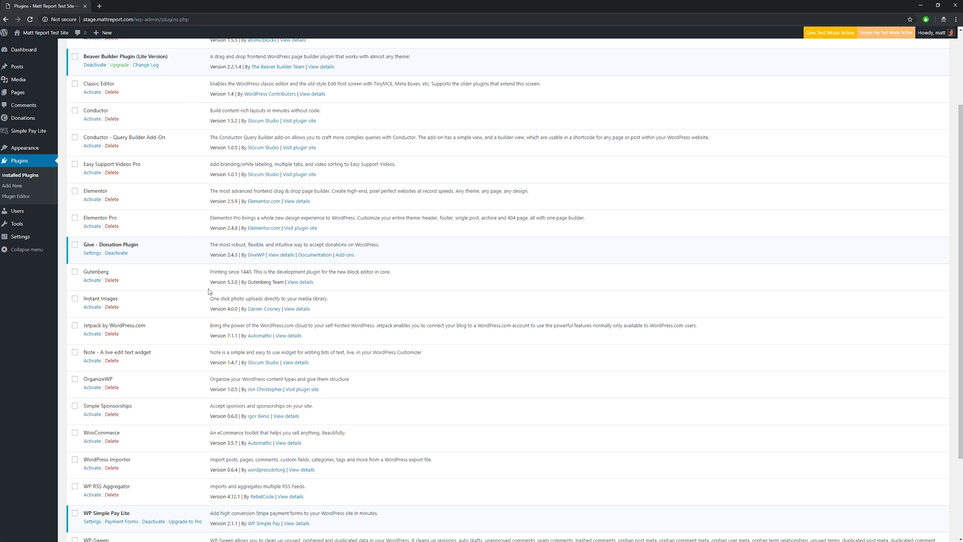
Step: Open the "Support my show" donation form for editing from the list of Give donation forms
scroll(207, 288, down, 3)
scroll(166, 271, up, 2)
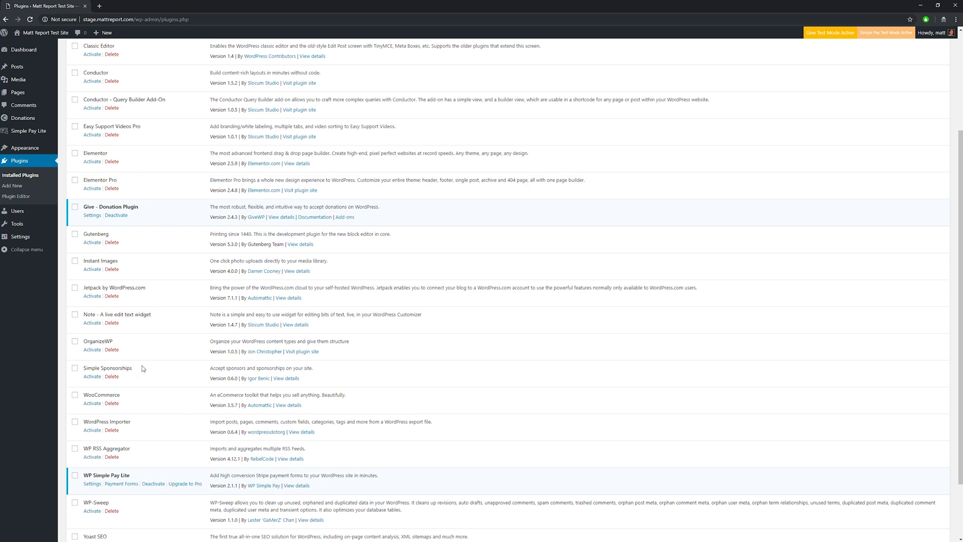
mouse_move(33, 122)
click(74, 120)
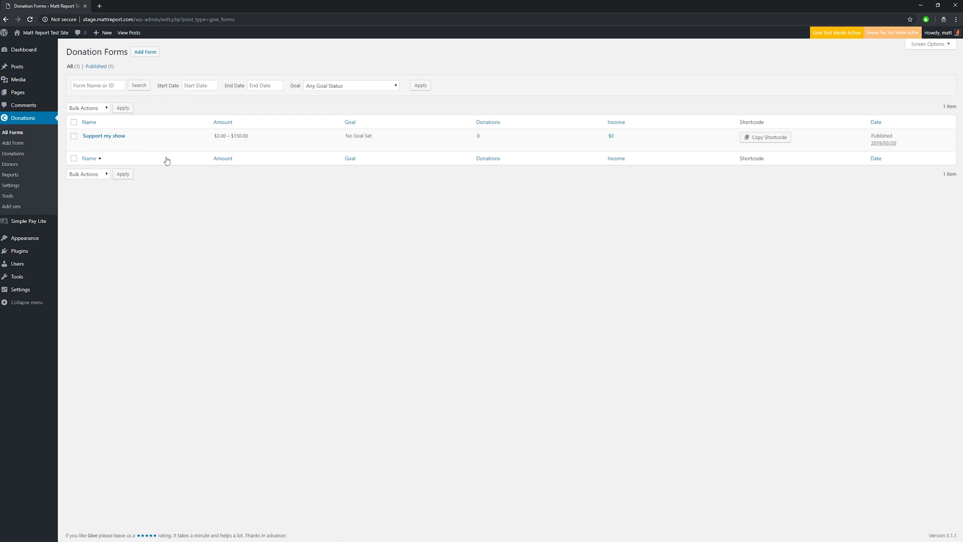
click(86, 145)
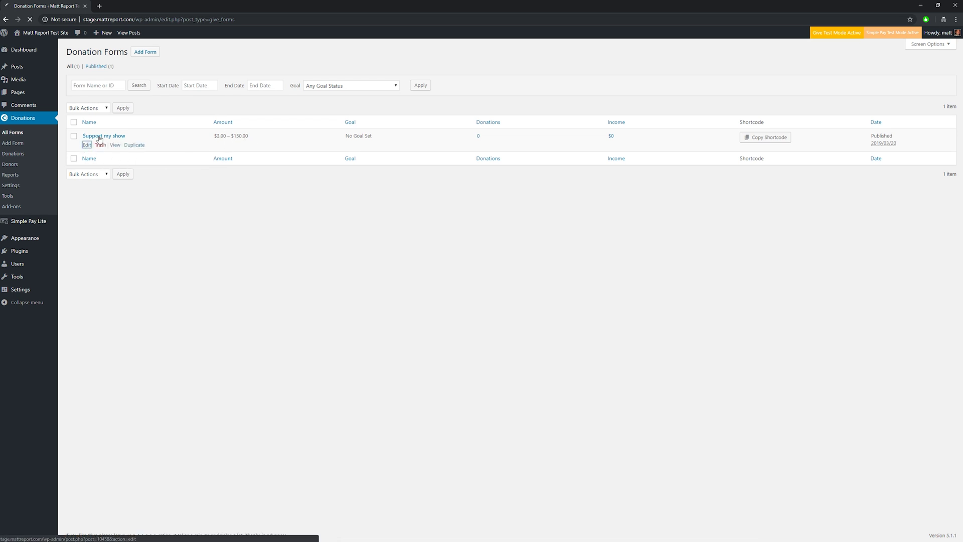
scroll(186, 265, down, 2)
scroll(202, 276, up, 2)
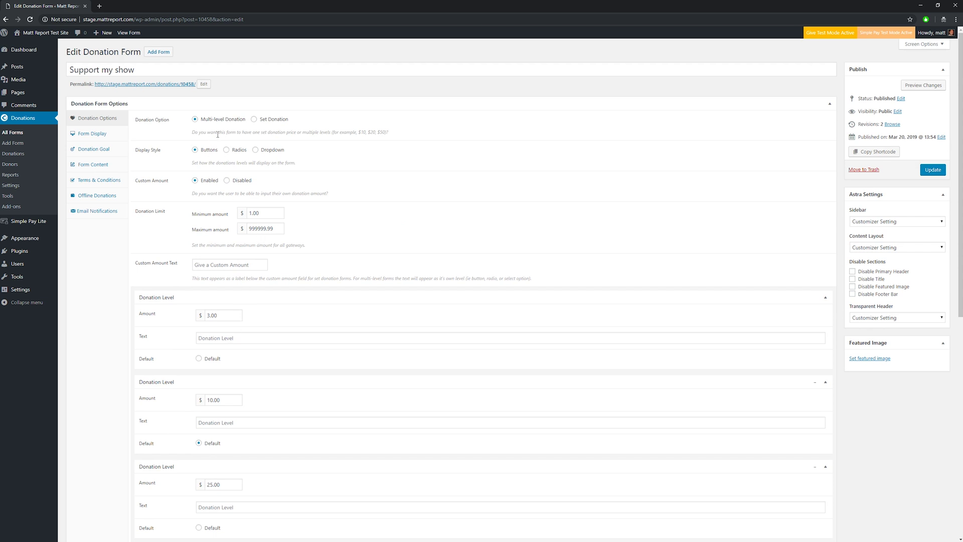
Step: Add a donation level with an amount of 300 after the form's last existing level
scroll(253, 317, down, 2)
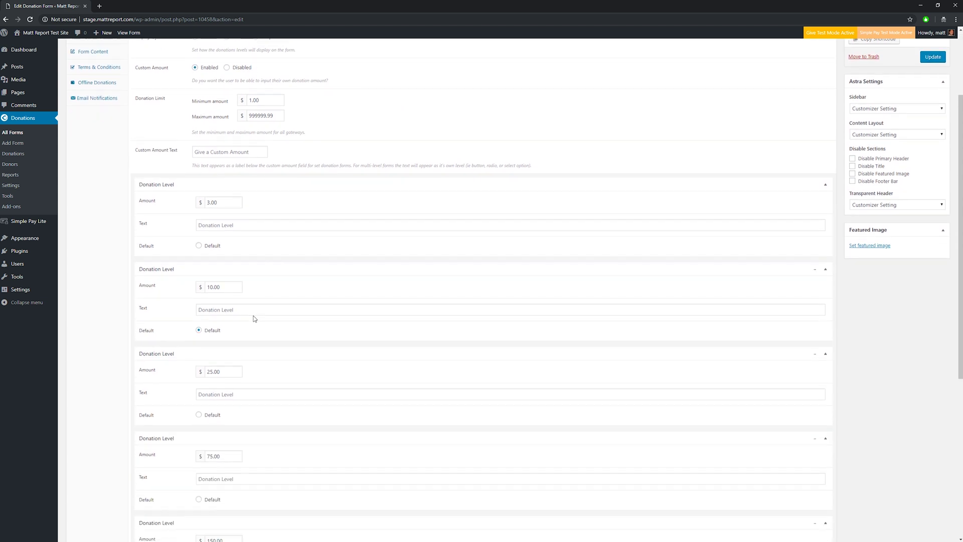
scroll(229, 236, down, 1)
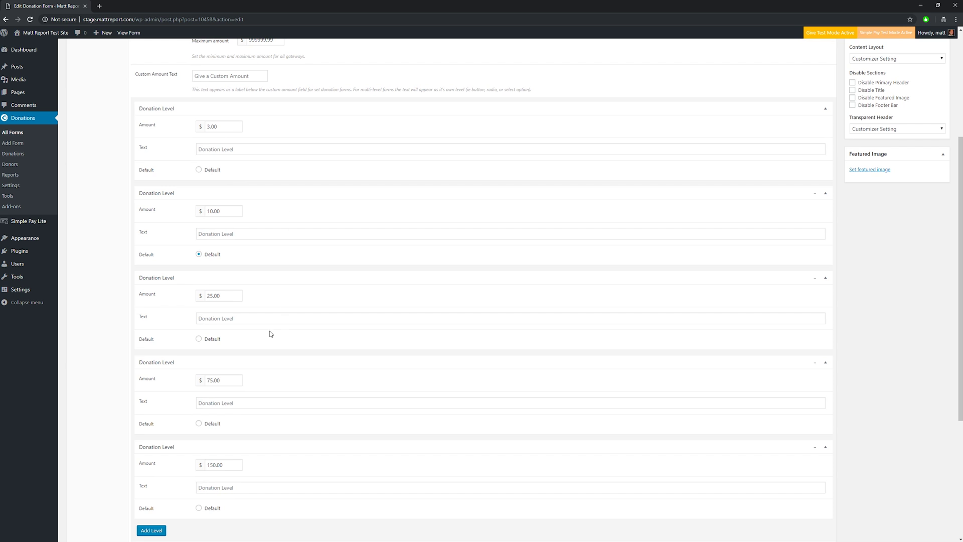
scroll(242, 372, down, 1)
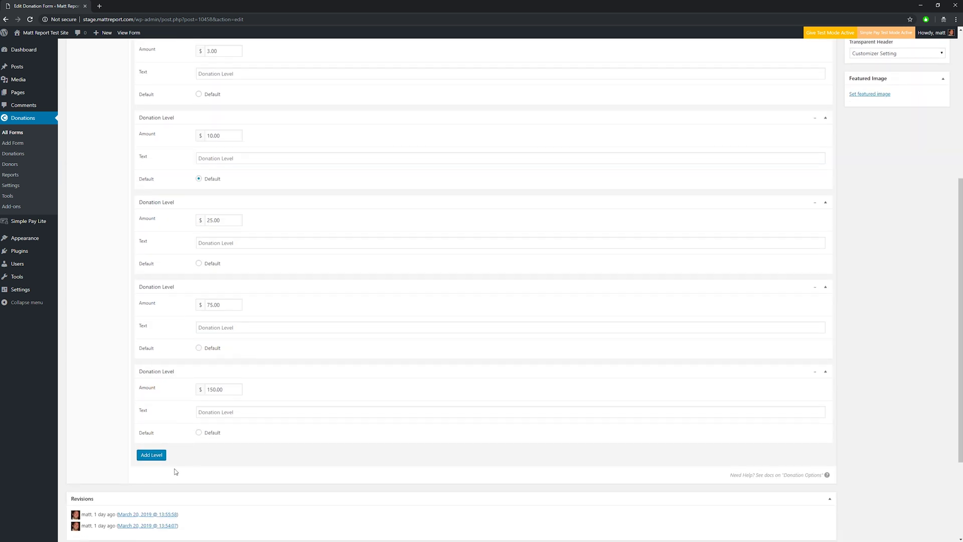
click(152, 454)
click(220, 475)
text(30)
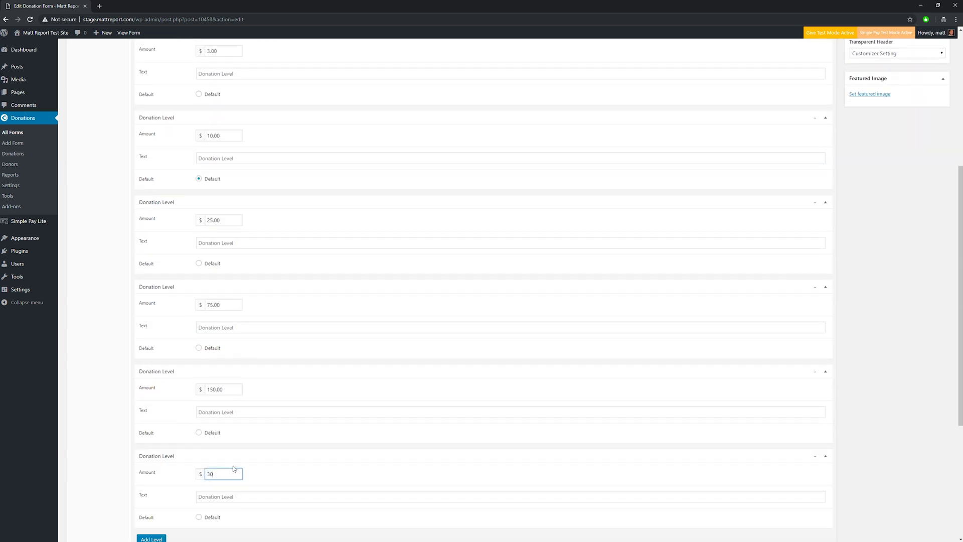
text(0)
scroll(233, 465, down, 2)
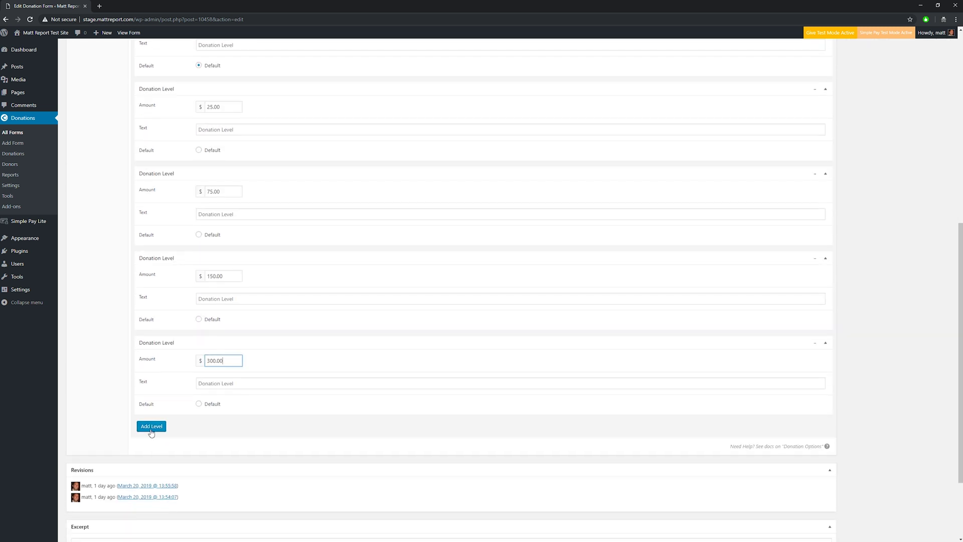
Step: Add another blank donation level and review the form's donation levels and donation limits
click(151, 426)
right_click(817, 472)
key(Escape)
scroll(313, 416, up, 5)
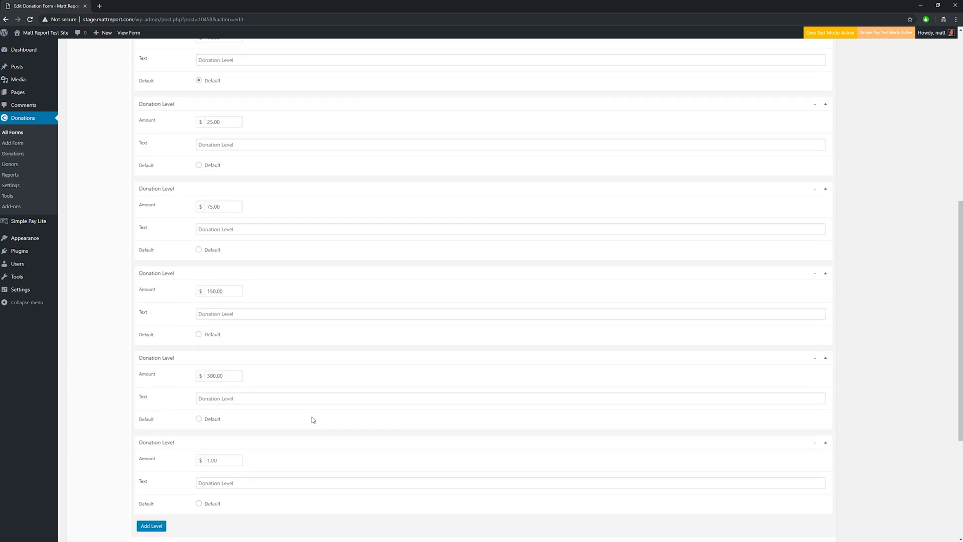
scroll(263, 391, down, 4)
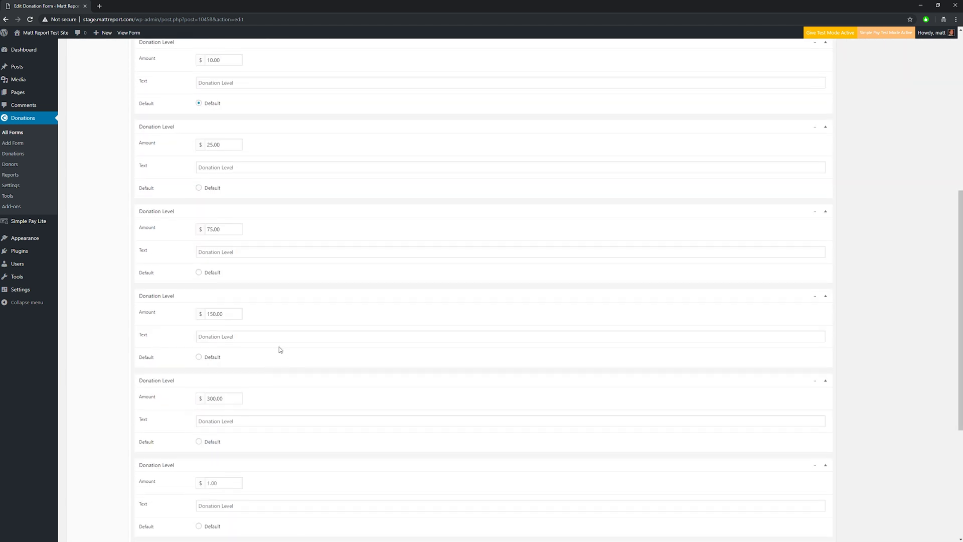
scroll(278, 348, up, 5)
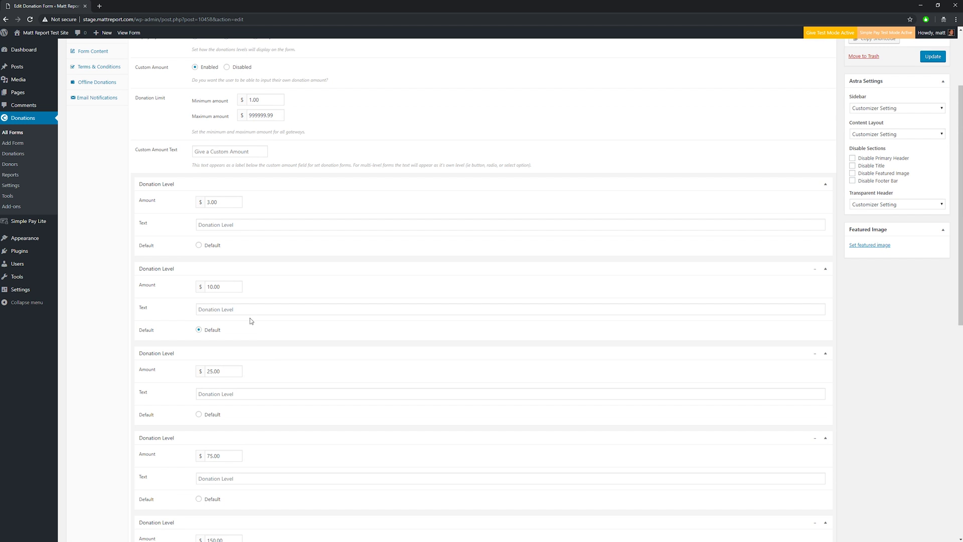
scroll(259, 292, up, 2)
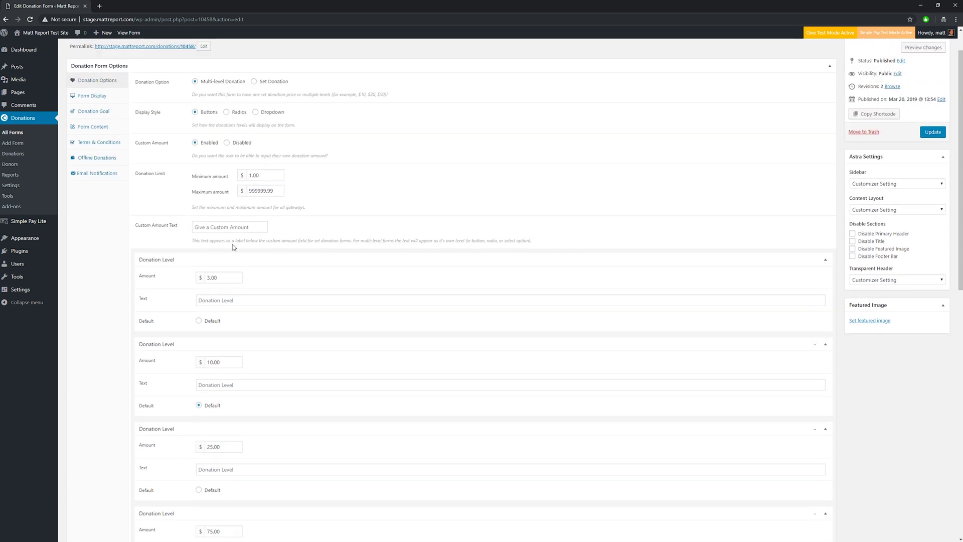
click(262, 174)
scroll(217, 210, up, 1)
scroll(218, 209, up, 1)
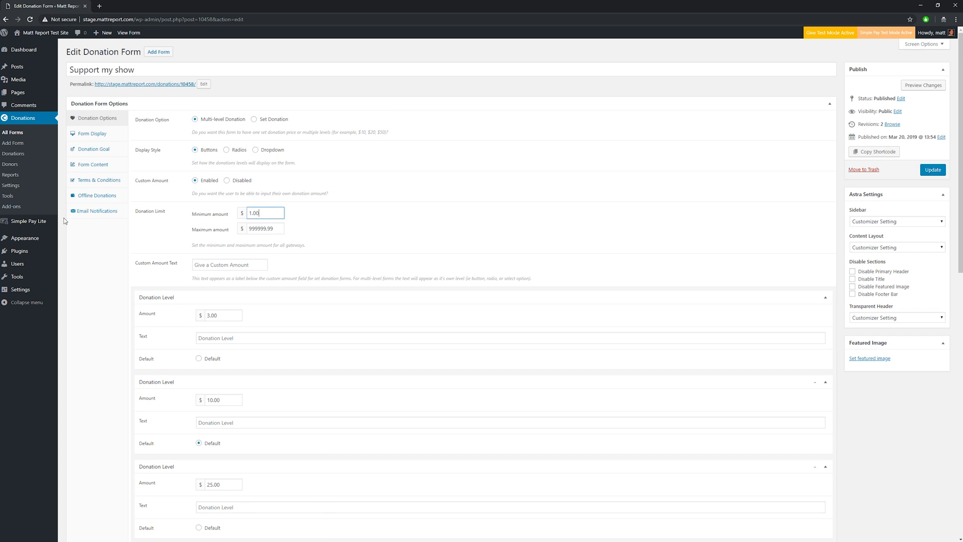
Step: Open the Recurring Donations add-on's details from the Give add-ons and read through its description
click(11, 206)
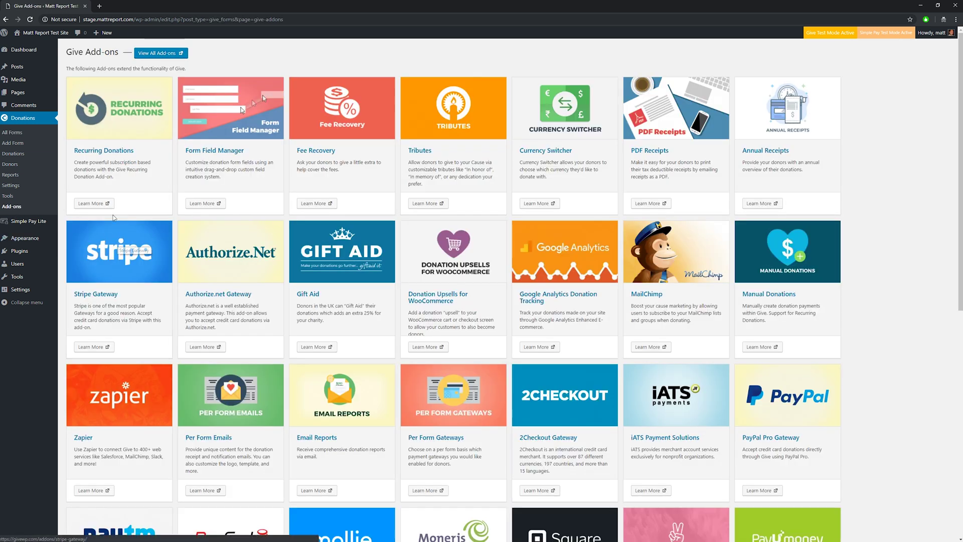
click(102, 205)
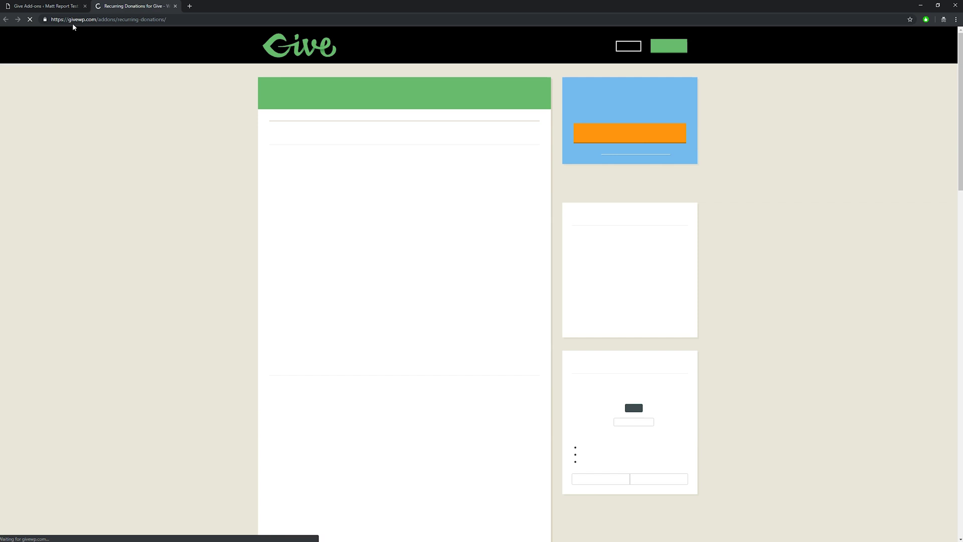
scroll(394, 397, down, 7)
scroll(394, 398, up, 6)
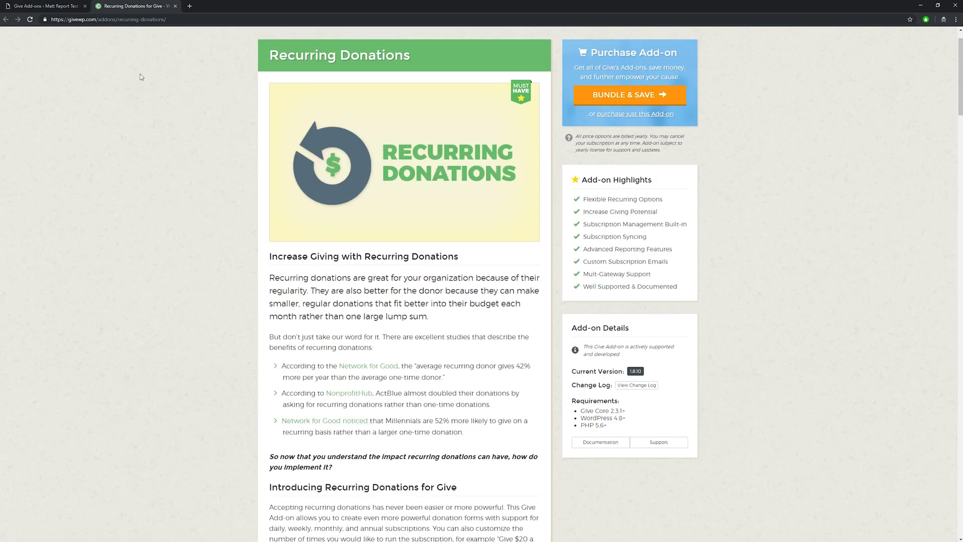
scroll(310, 302, up, 1)
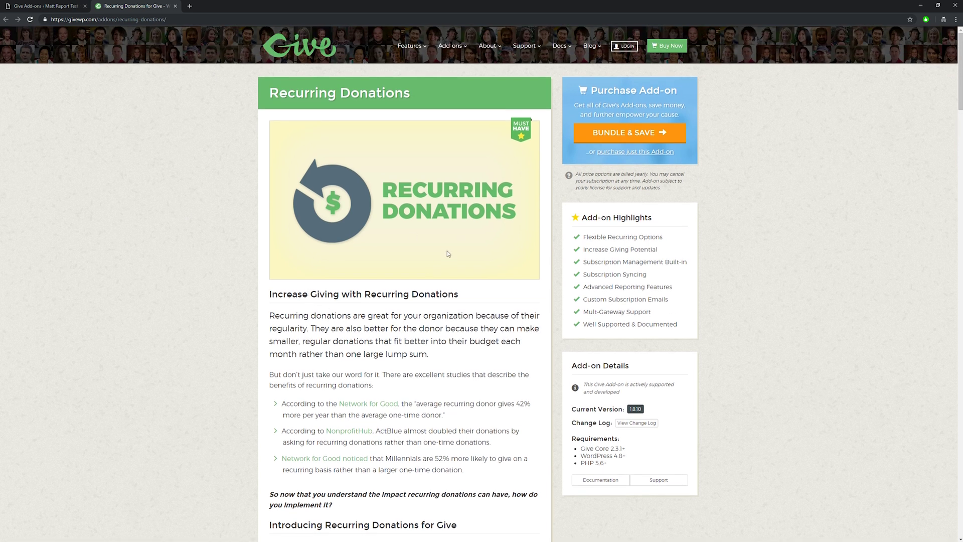
Step: Reopen the "Support my show" form, set its Form Display option to All Fields and update the form
click(47, 7)
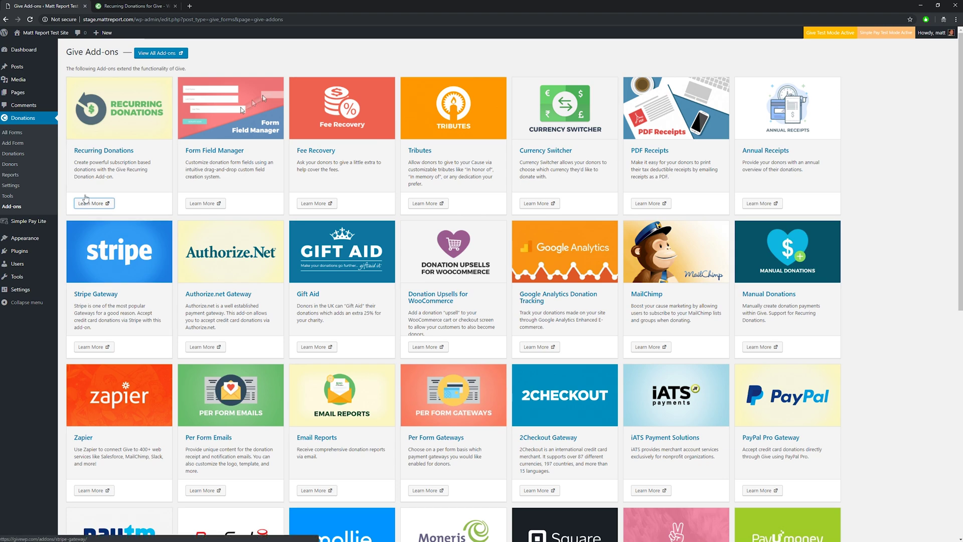
click(21, 133)
click(86, 145)
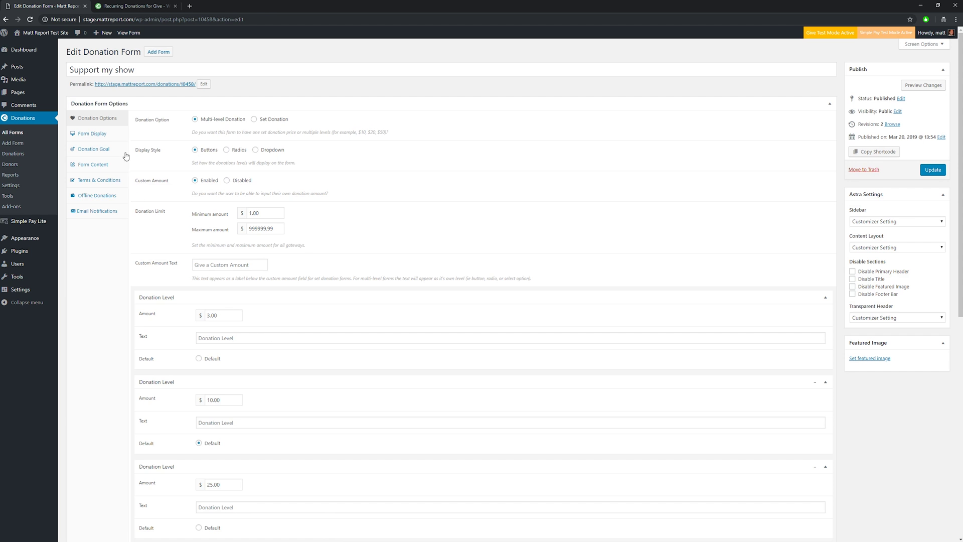
click(108, 135)
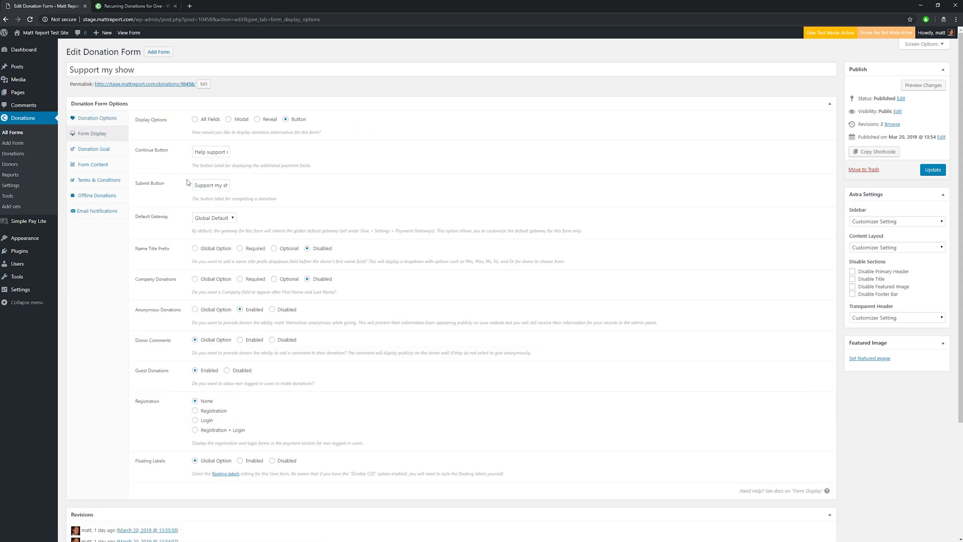
click(198, 154)
drag(228, 152, 161, 148)
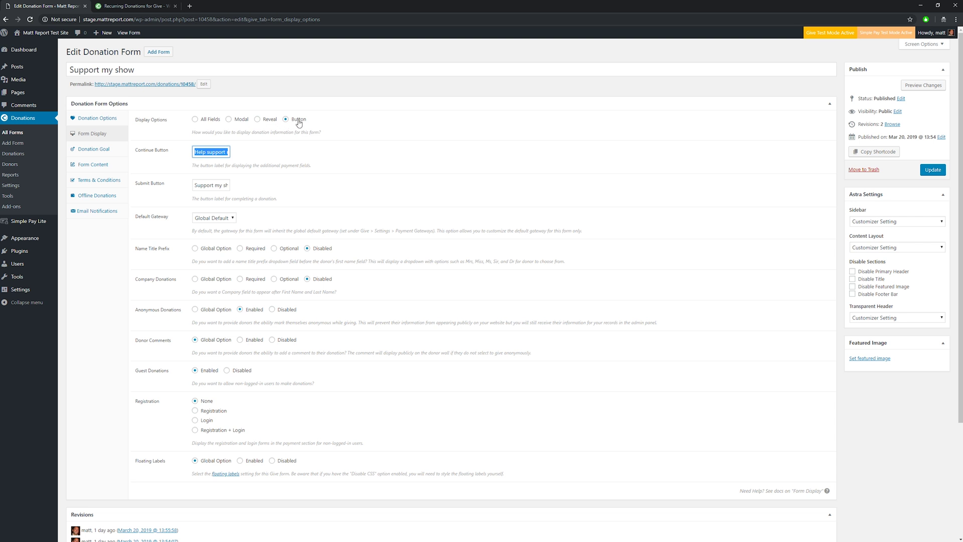
click(197, 119)
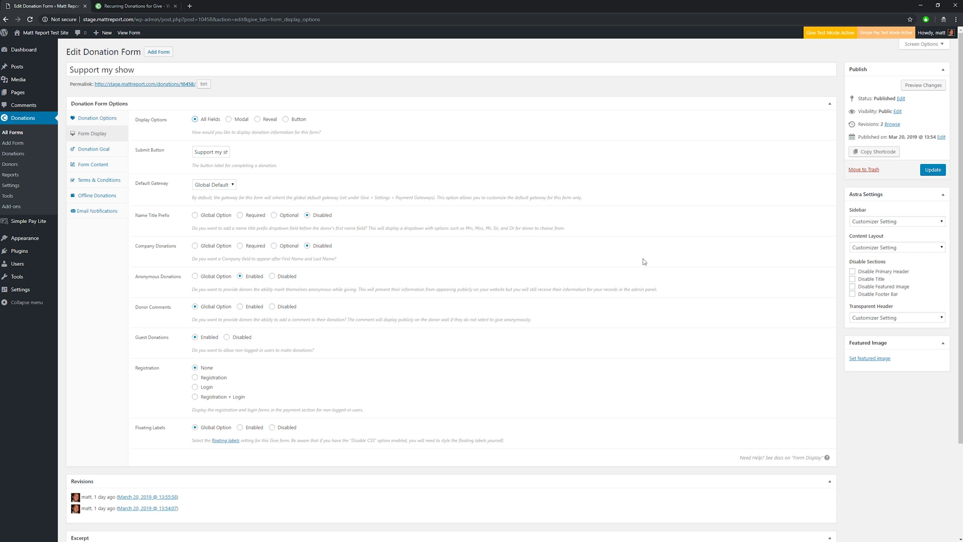
click(934, 171)
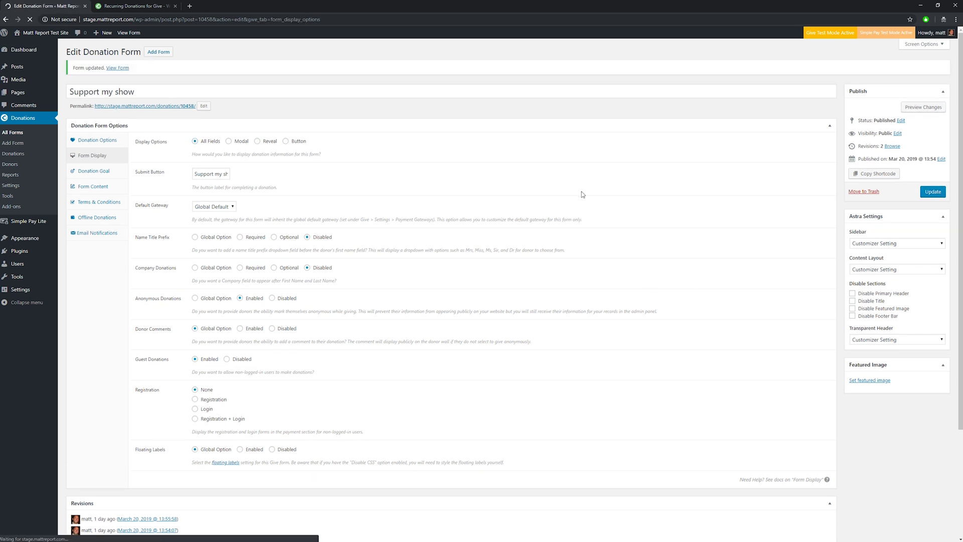
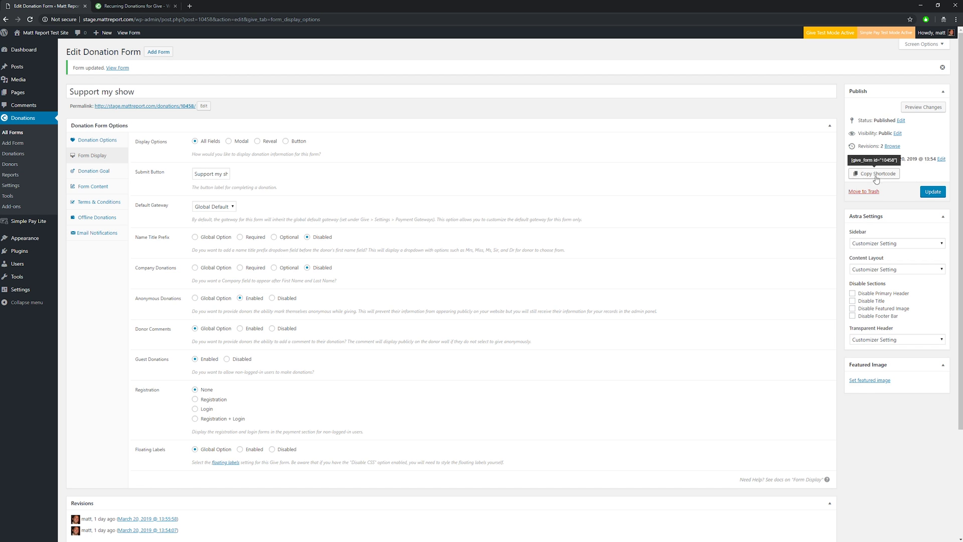
Step: Copy the form's shortcode and create a page titled "A donation form" in Beaver Builder
click(877, 175)
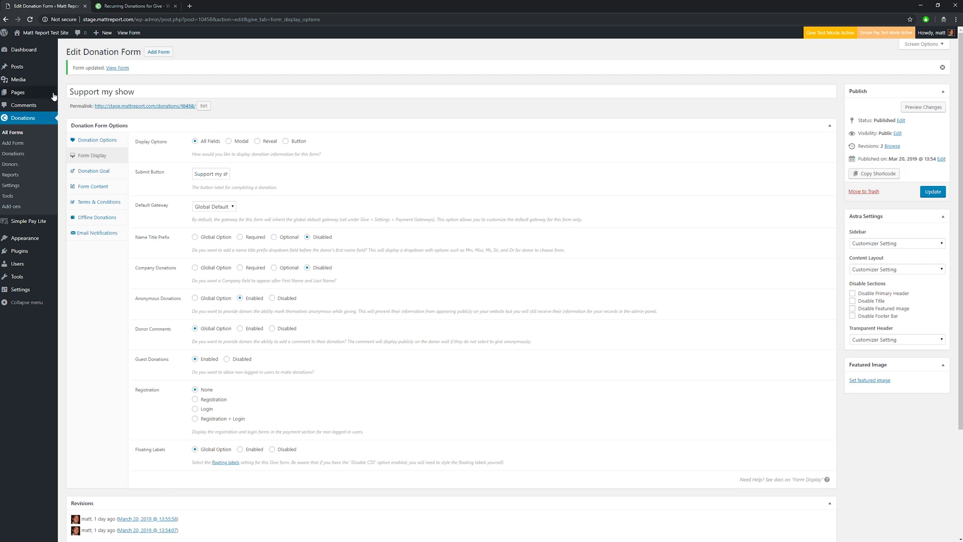
click(75, 95)
click(105, 52)
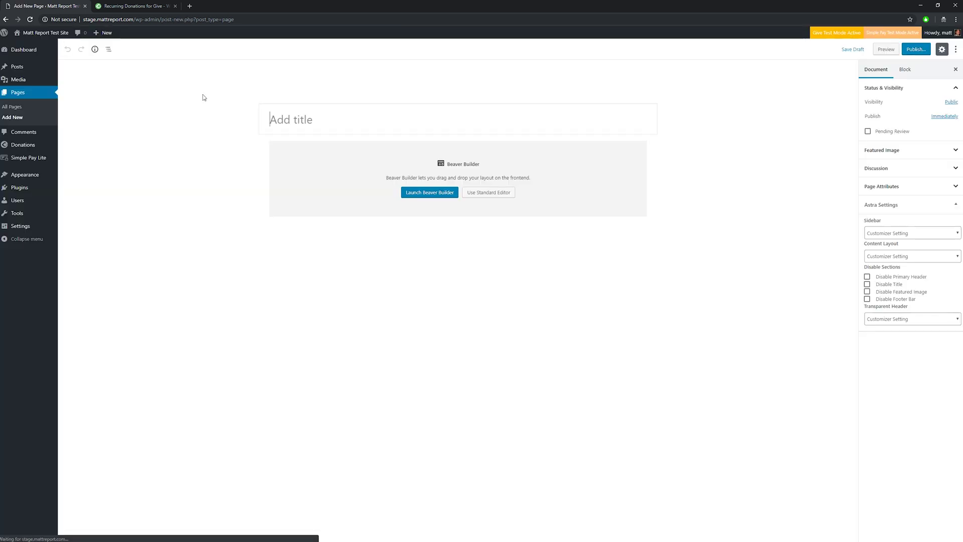
text(A donation form)
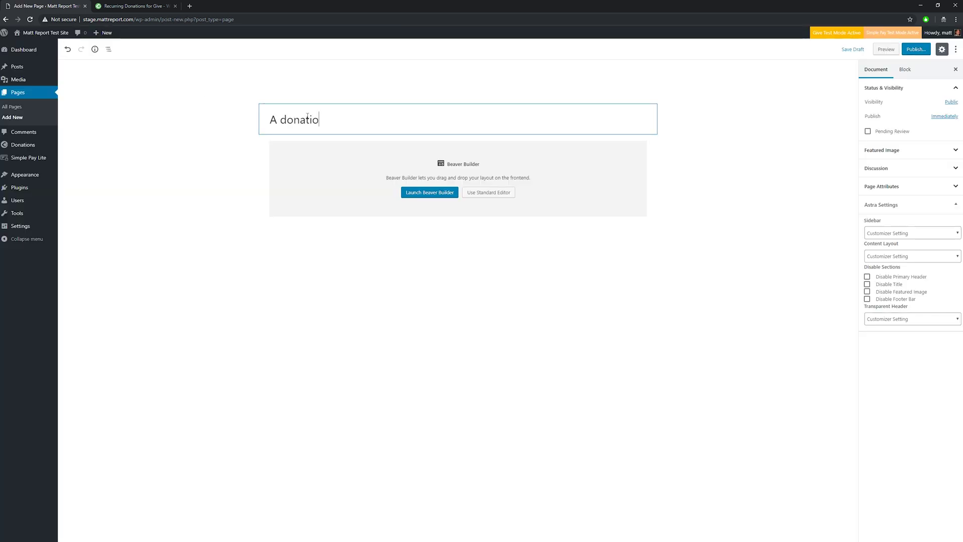
click(434, 192)
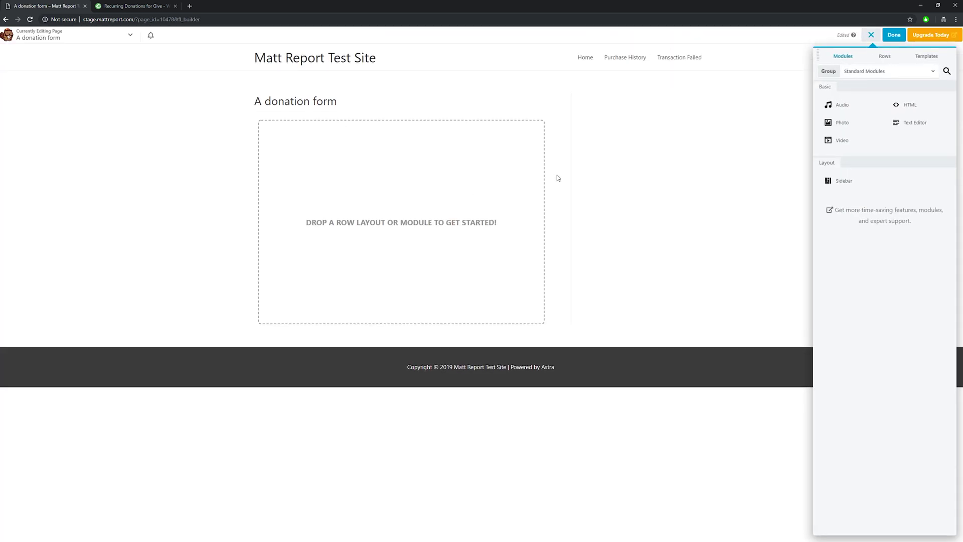
Step: Add a Text Editor module containing the shortcode [give_form id="10458"] to the page and publish it
drag(918, 113, 378, 220)
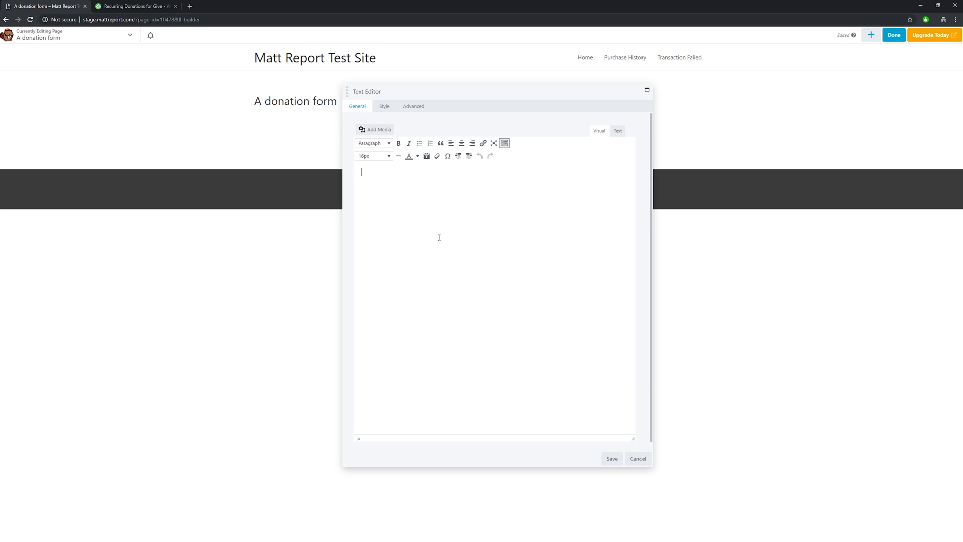
key(ctrl+v)
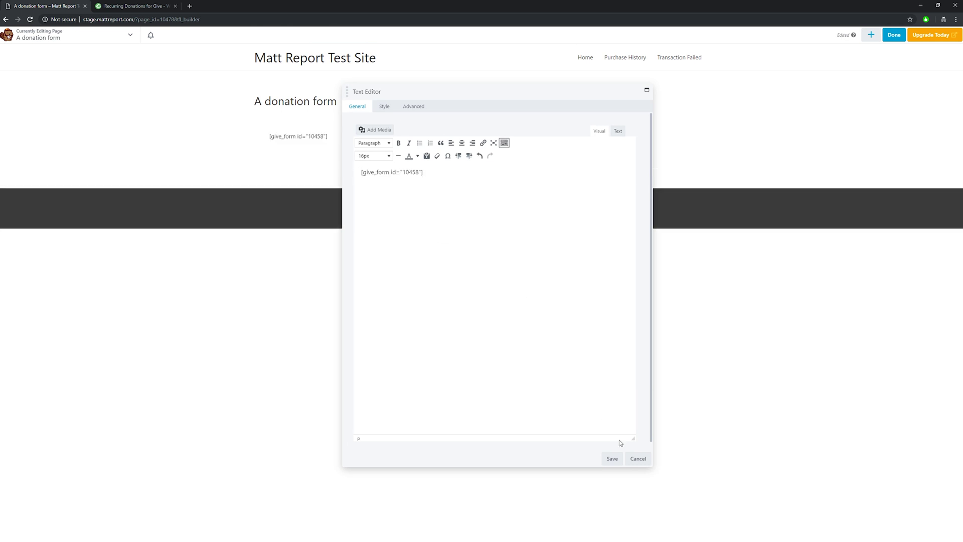
click(612, 459)
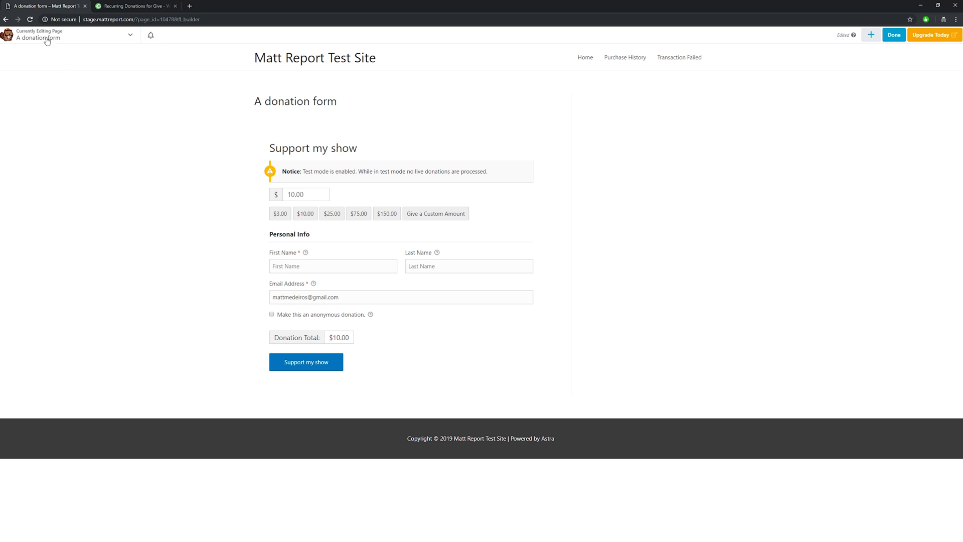
click(894, 34)
click(917, 35)
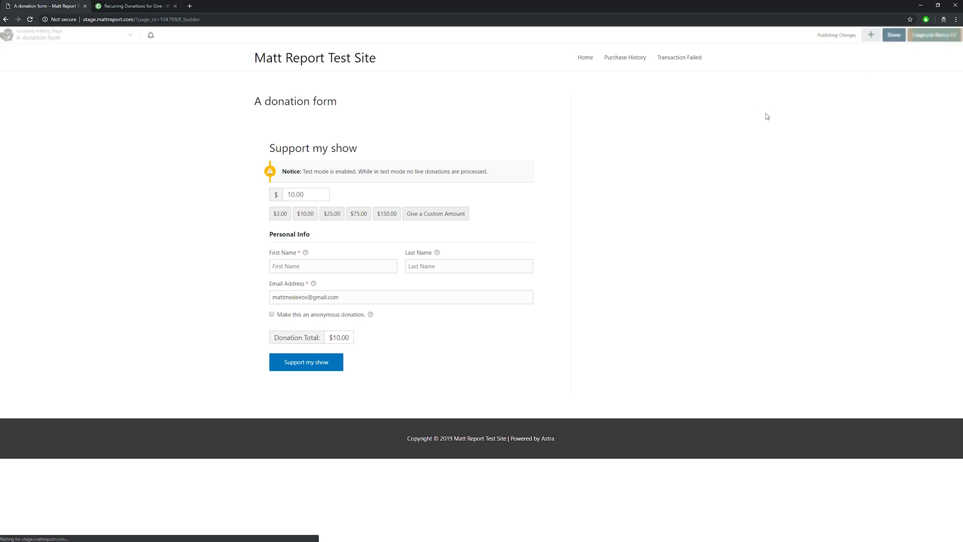
Step: Open the "Support my show" payment form in Simple Pay Lite and copy its shortcode
click(26, 46)
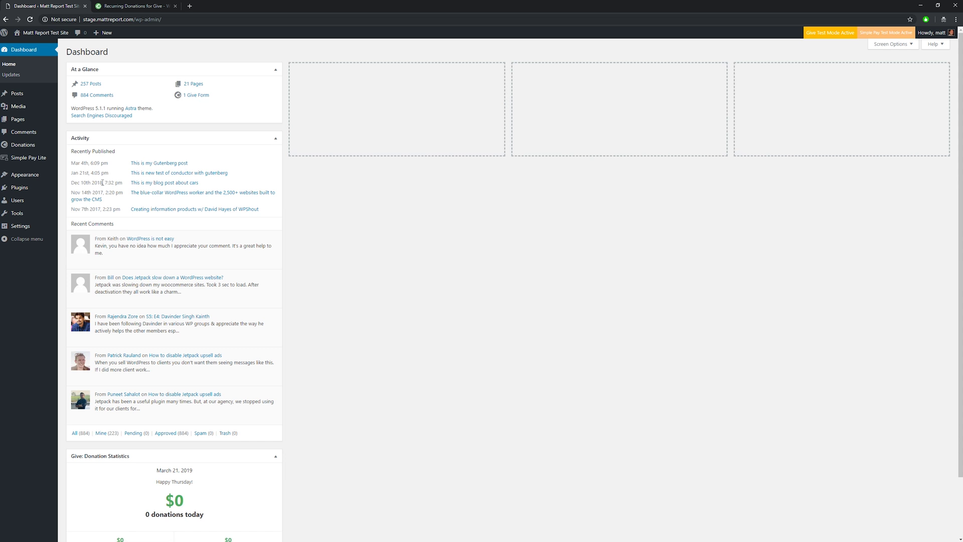
mouse_move(32, 144)
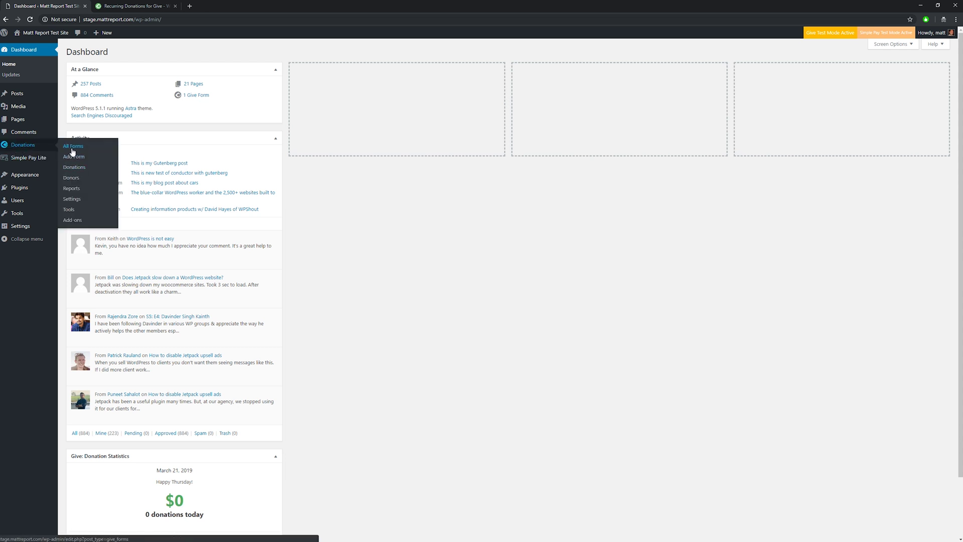
click(23, 160)
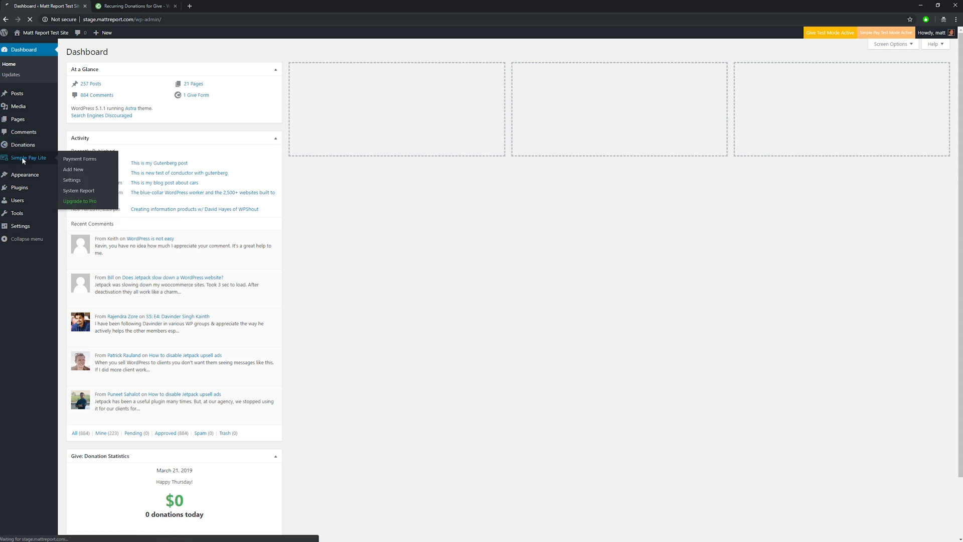
click(87, 116)
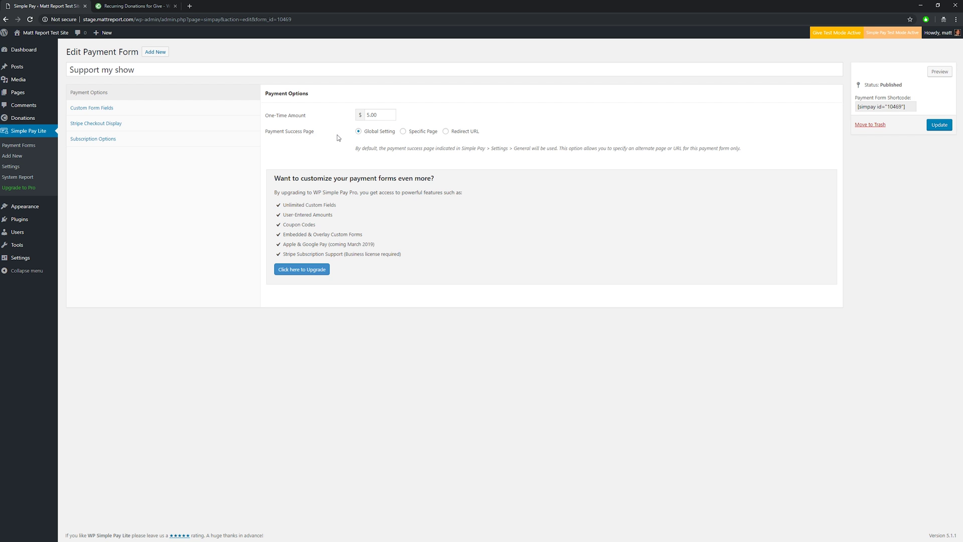
click(384, 116)
click(880, 107)
right_click(882, 108)
click(878, 114)
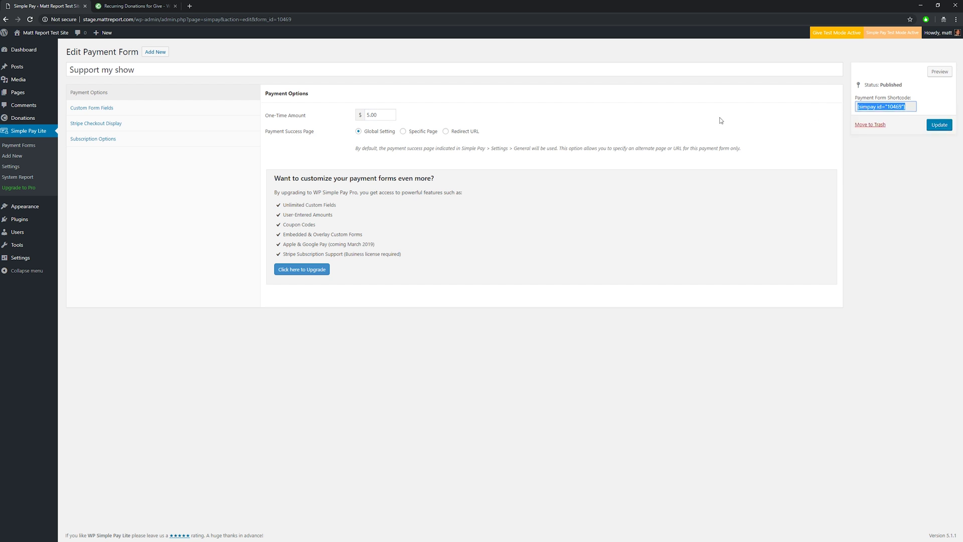
Step: Review the payment form's Custom Form Fields and Stripe Checkout Display settings, including the Apple & Google Pay and Stripe subscription upgrade features
click(122, 115)
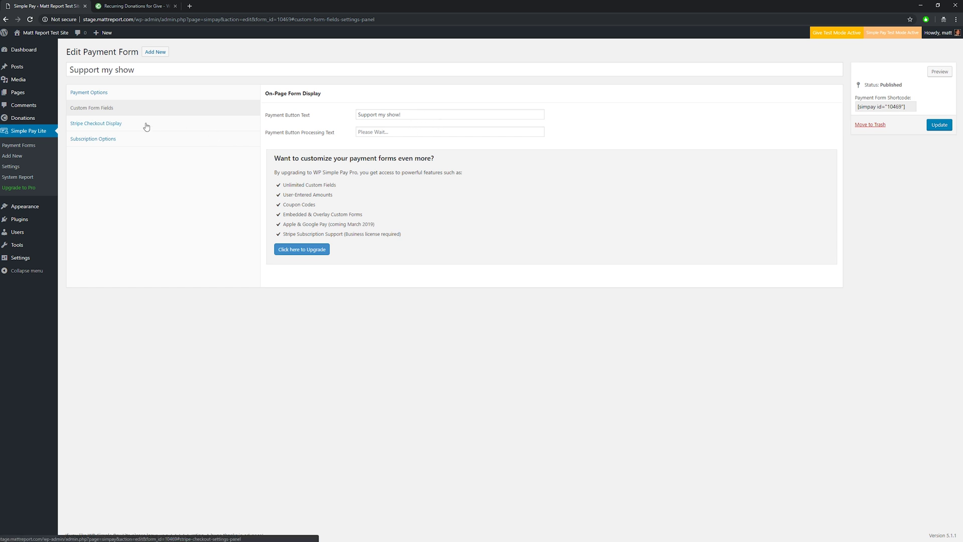
click(115, 130)
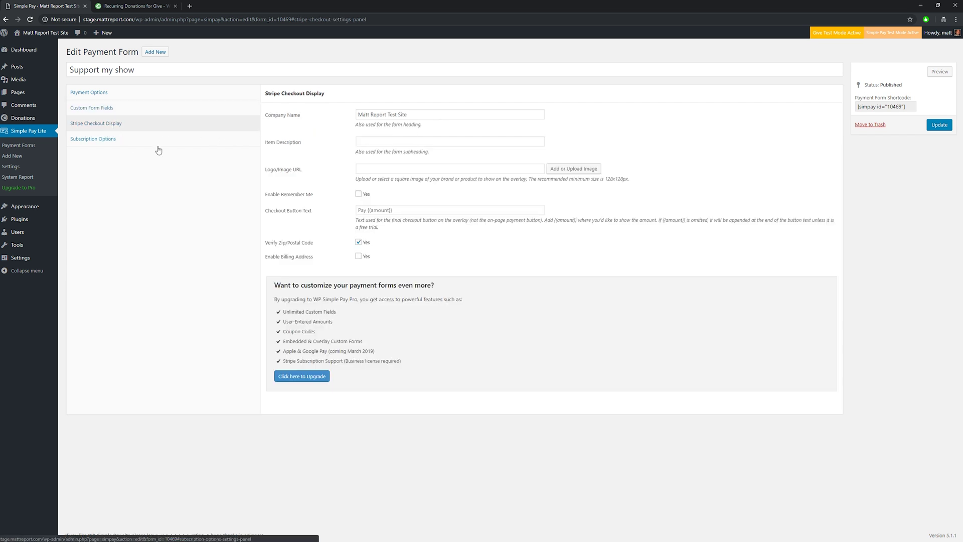
drag(379, 354, 283, 351)
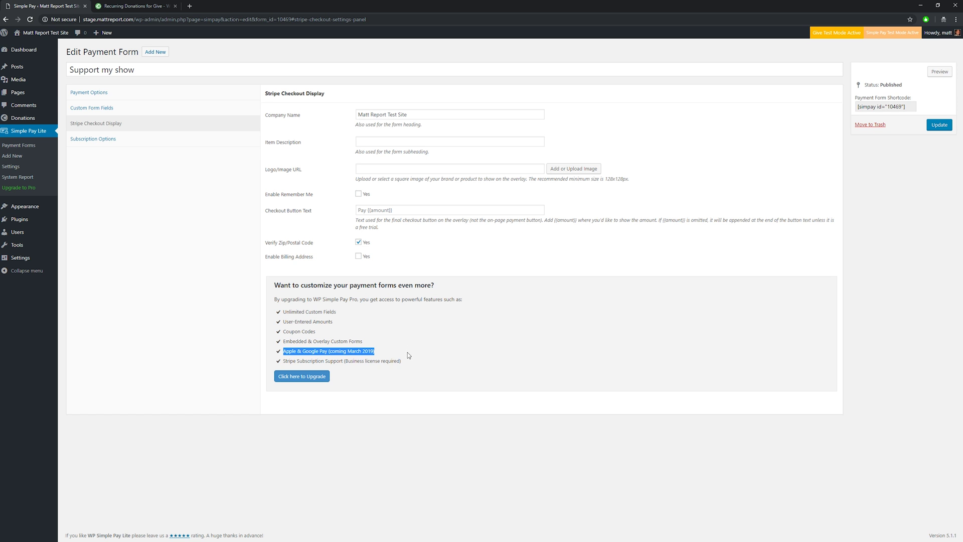
drag(407, 360, 279, 362)
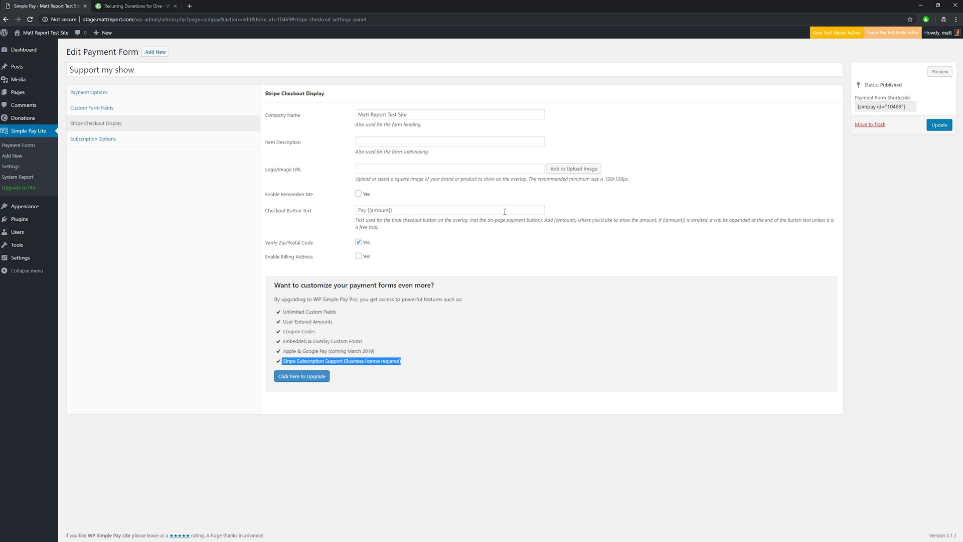
Step: Copy the Simple Pay form's shortcode again and open the "A donation form" page in Beaver Builder
click(898, 107)
right_click(898, 106)
click(853, 116)
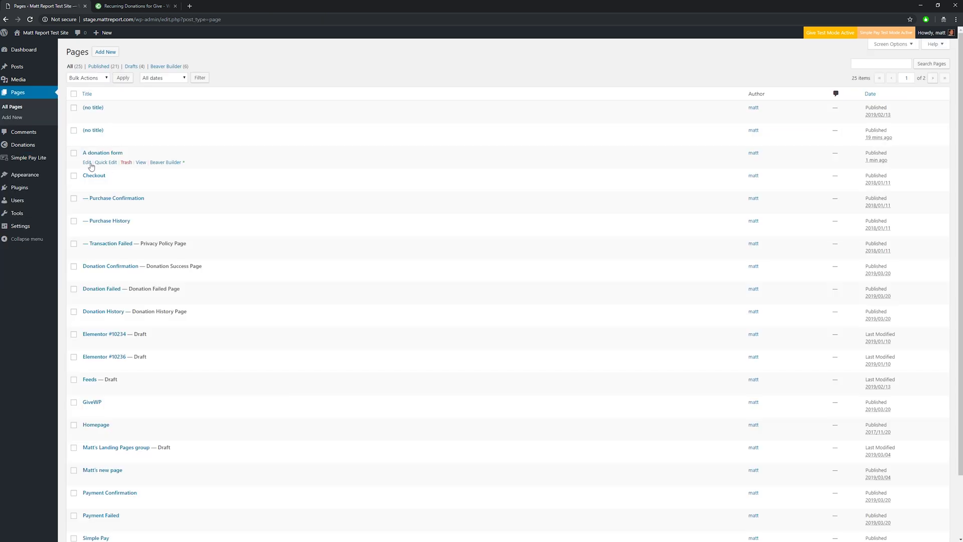
click(87, 163)
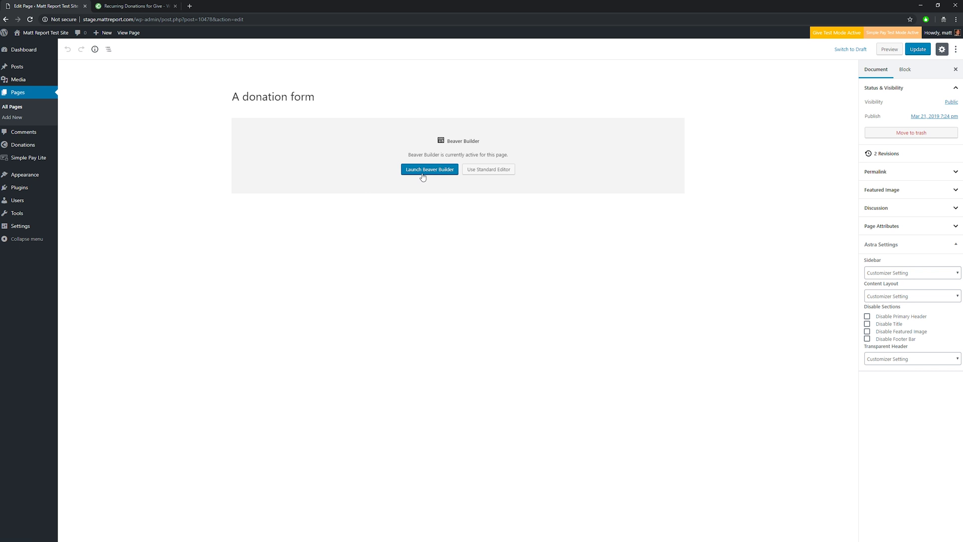
click(412, 173)
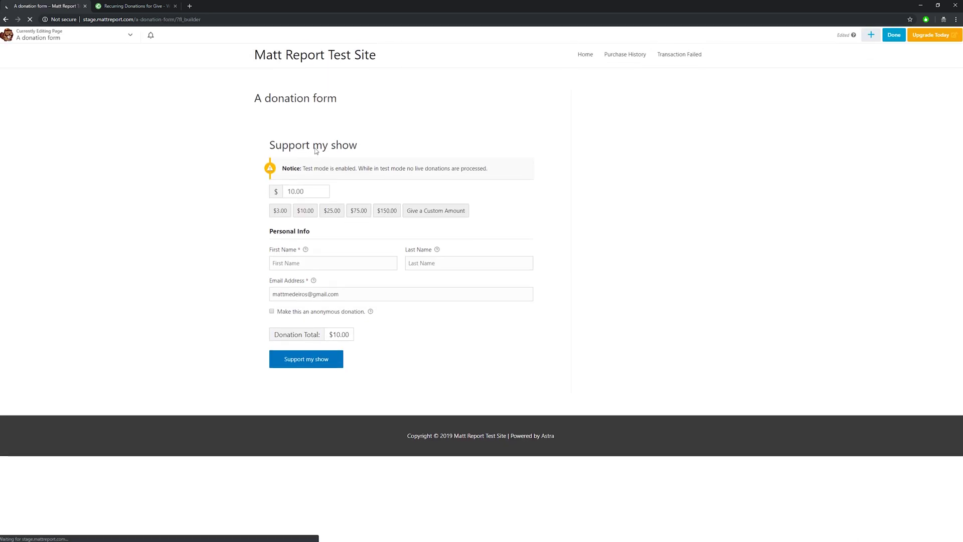
Step: Replace the Text Editor module's shortcode with [simpay id="10469"], save the module and publish the page
click(389, 158)
triple_click(453, 172)
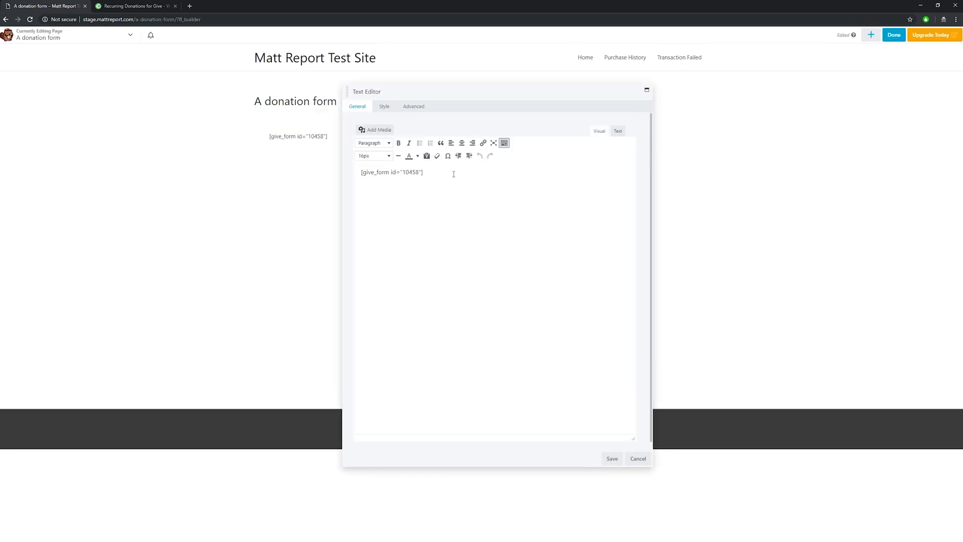
key(ctrl+v)
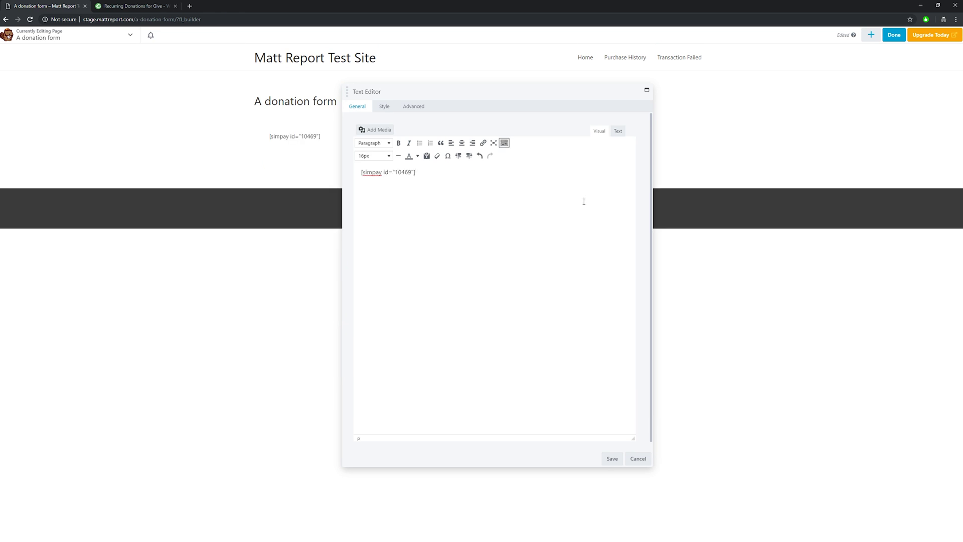
click(610, 459)
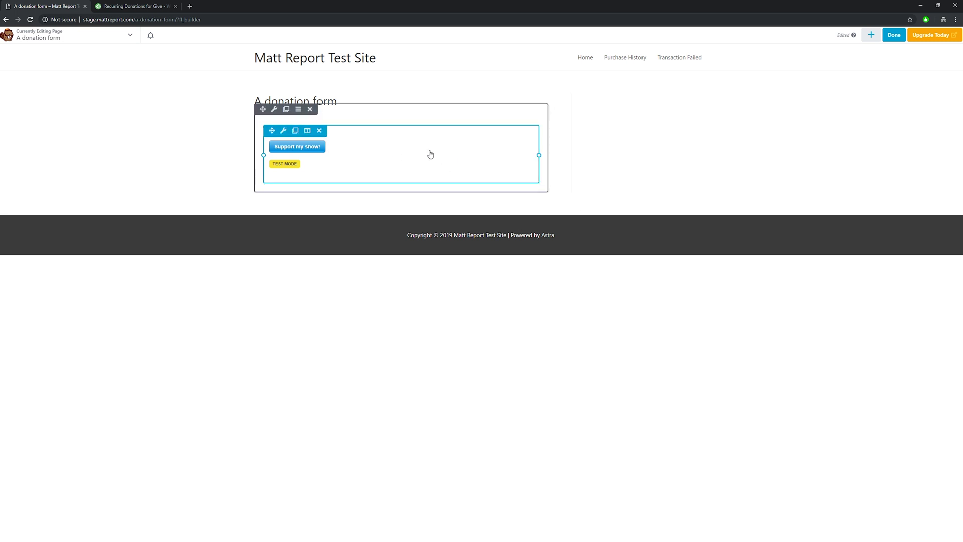
click(892, 38)
click(916, 34)
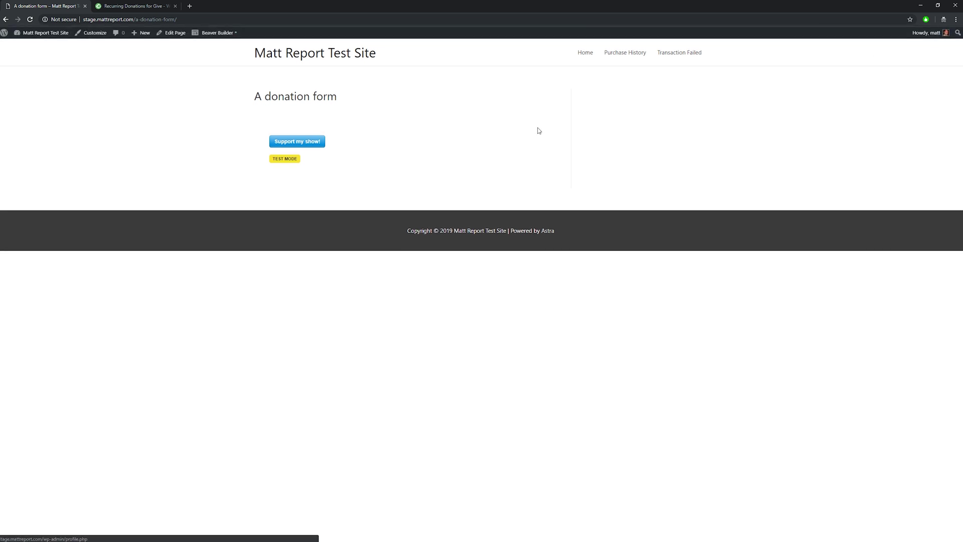
Step: Test the published page's "Support my show!" payment option, look through the Stripe checkout's card fields and close the checkout
click(317, 142)
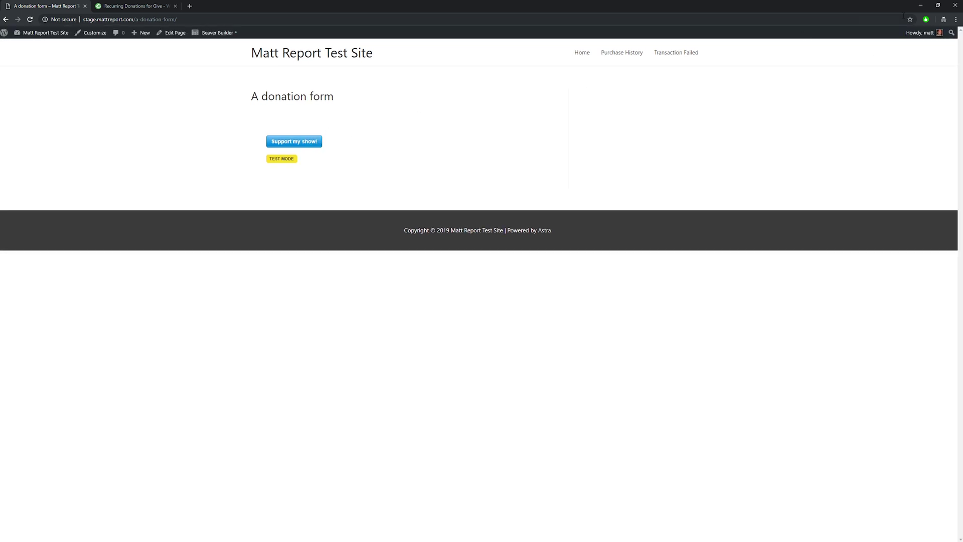
click(296, 146)
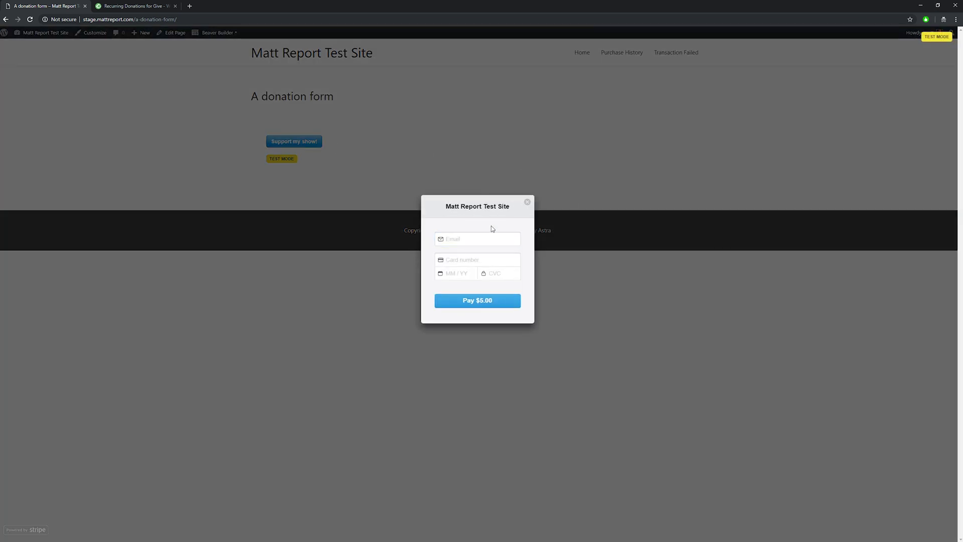
key(Tab)
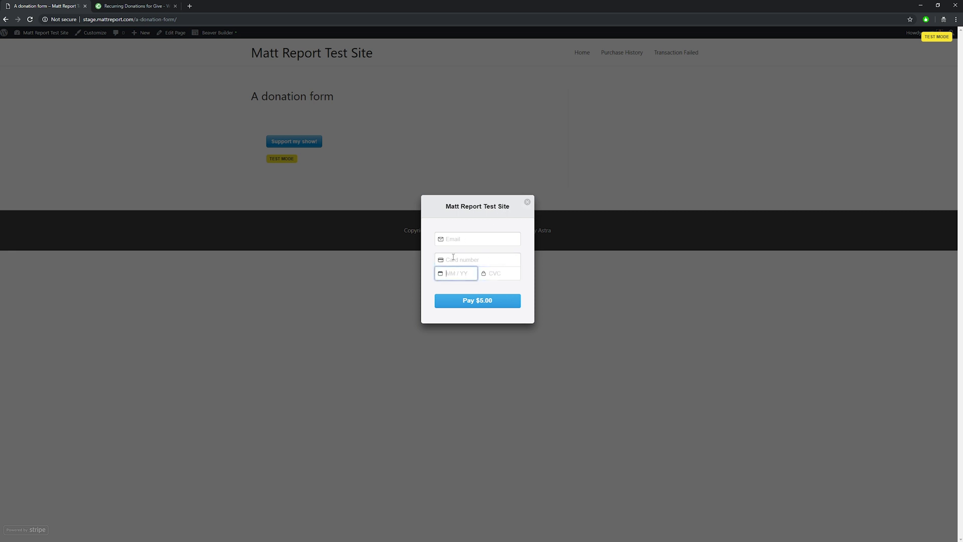
click(492, 274)
key(shift+Tab)
key(shift+Tab)
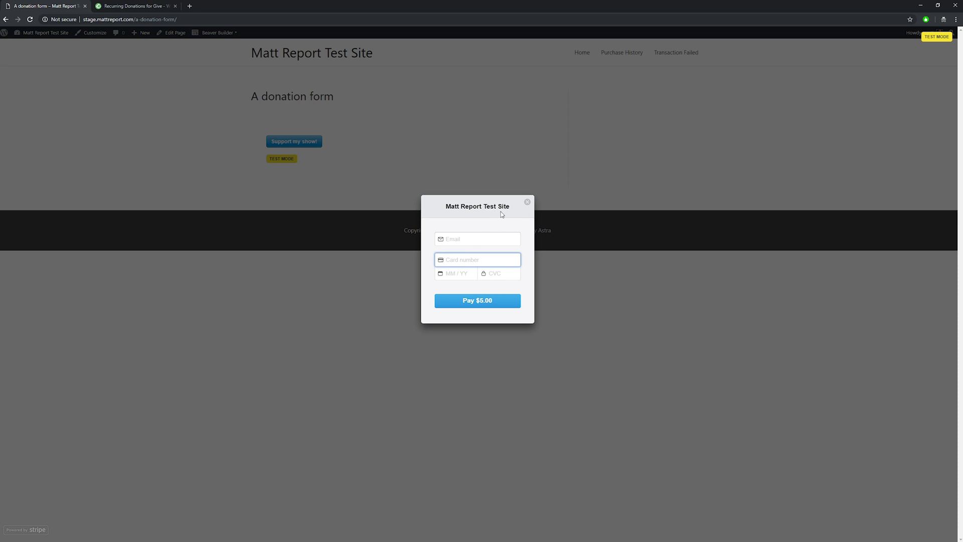
click(527, 202)
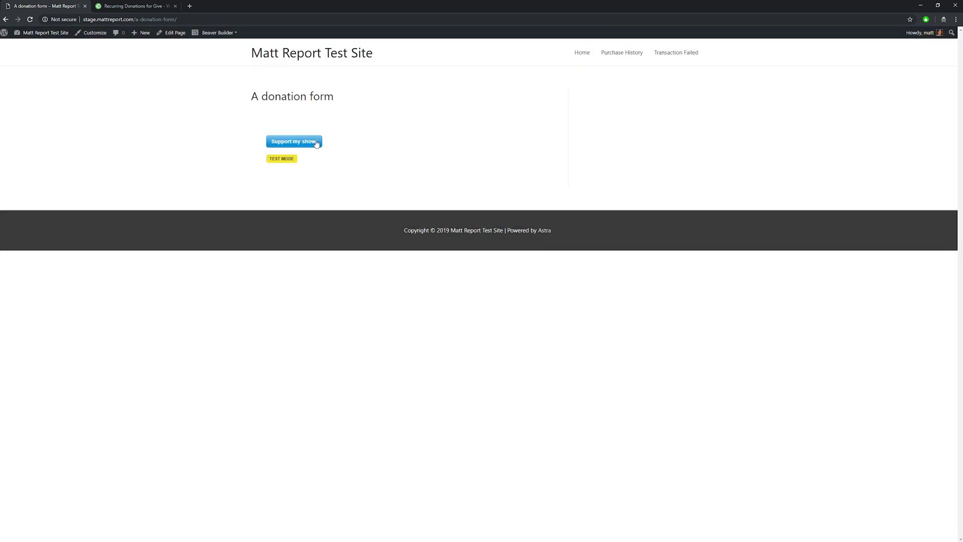